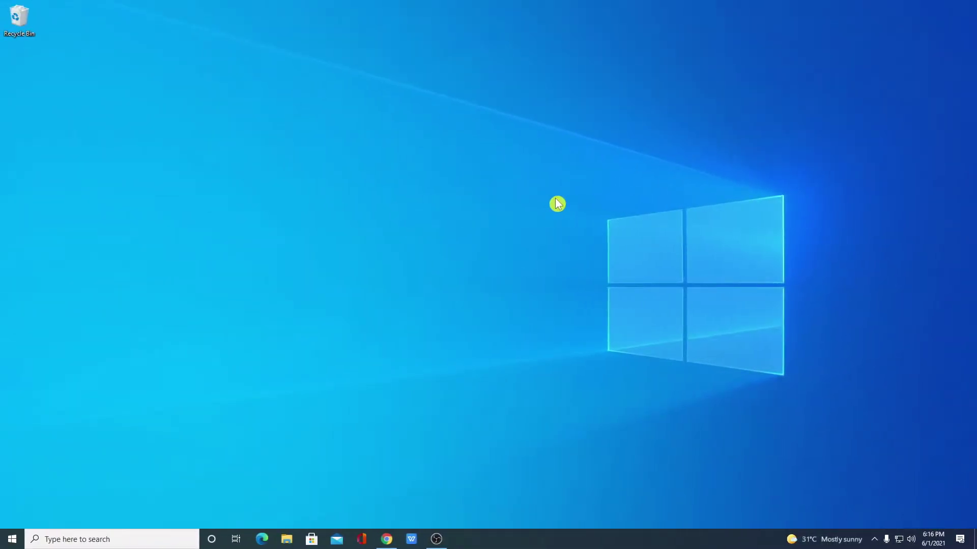
# Bring Chrome forward and go from the Google results to the official avast.com site.
pyautogui.click(387, 540)
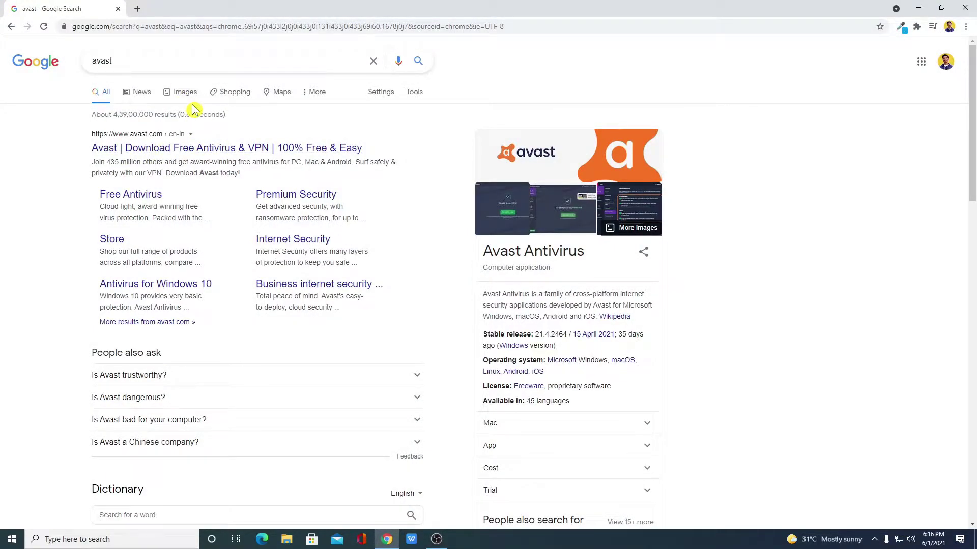
pyautogui.click(260, 150)
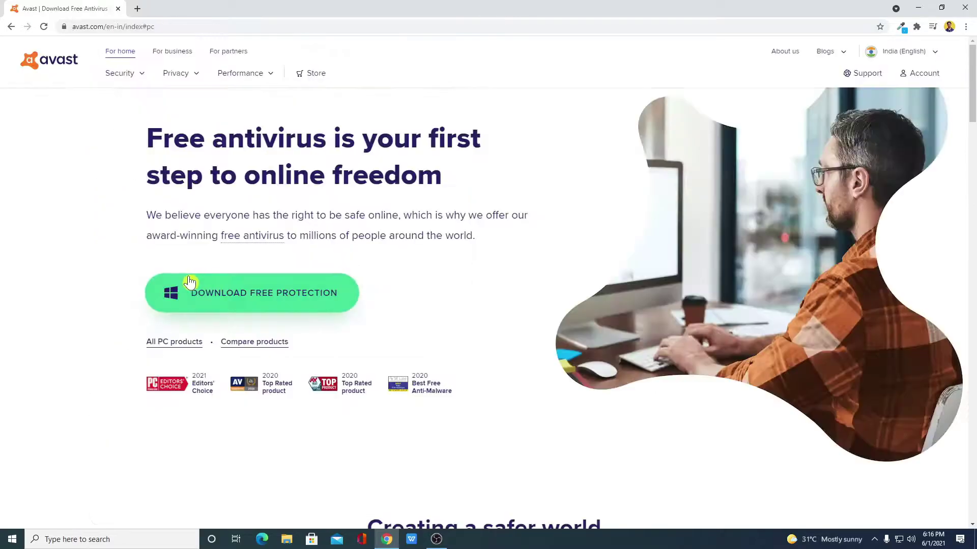
pyautogui.scroll(-3, 438, 310)
pyautogui.scroll(-2, 441, 312)
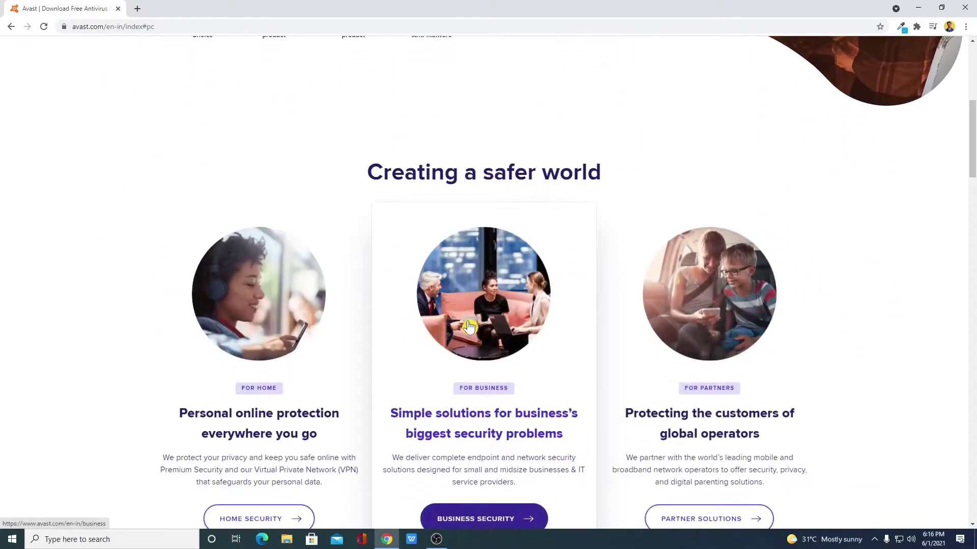
pyautogui.scroll(-2, 474, 330)
pyautogui.scroll(-2, 473, 330)
pyautogui.scroll(-1, 473, 328)
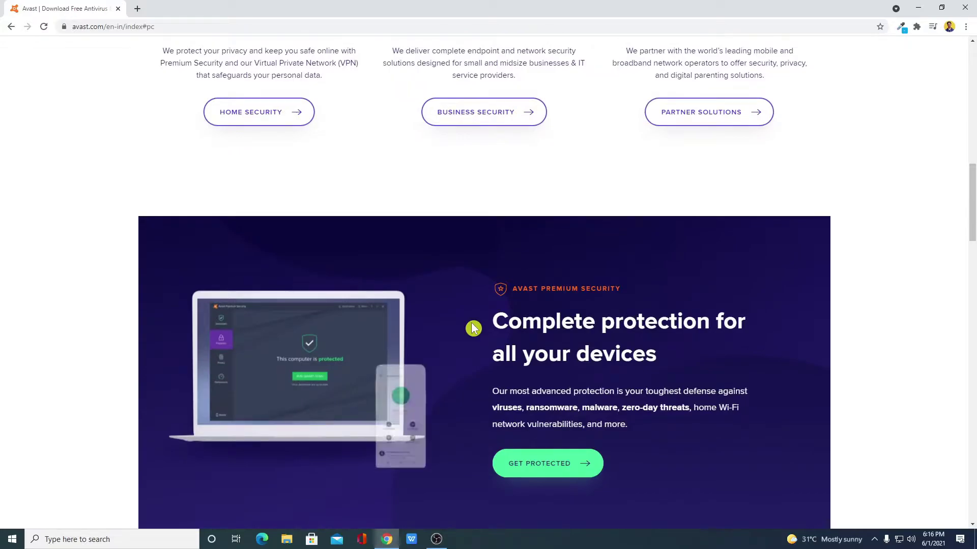
pyautogui.scroll(3, 473, 328)
pyautogui.scroll(4, 474, 328)
pyautogui.scroll(2, 473, 328)
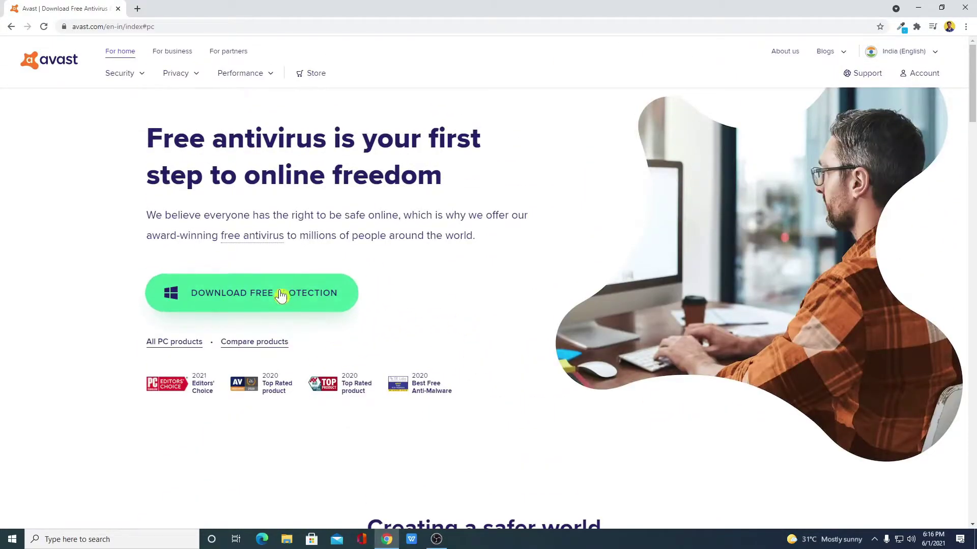
# Download the free installer, run it from Chrome's download bar and minimize the browser.
pyautogui.click(317, 295)
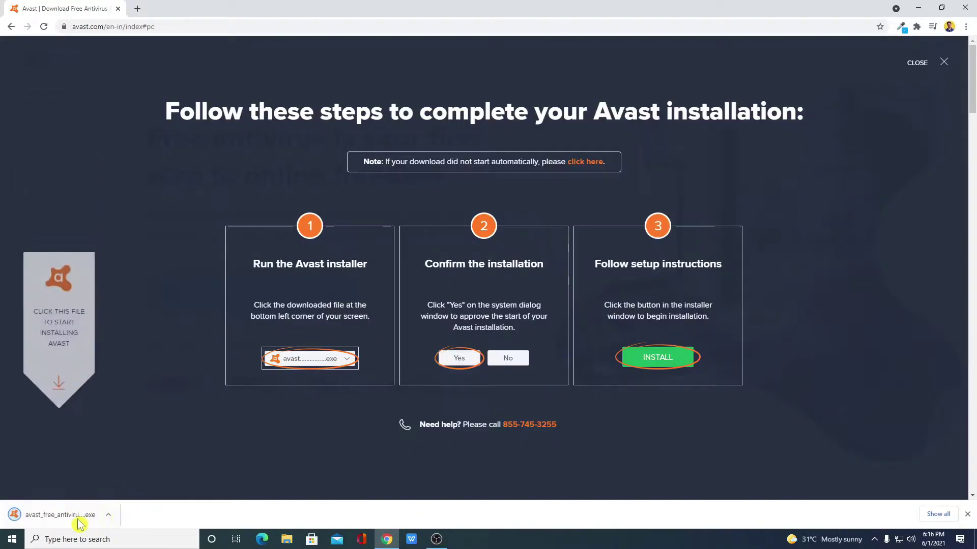
pyautogui.click(109, 519)
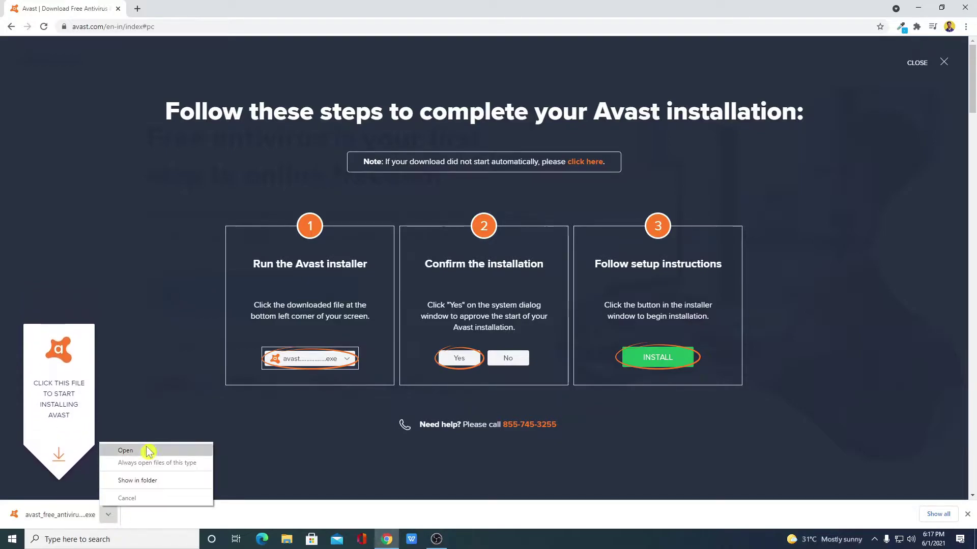
pyautogui.click(148, 451)
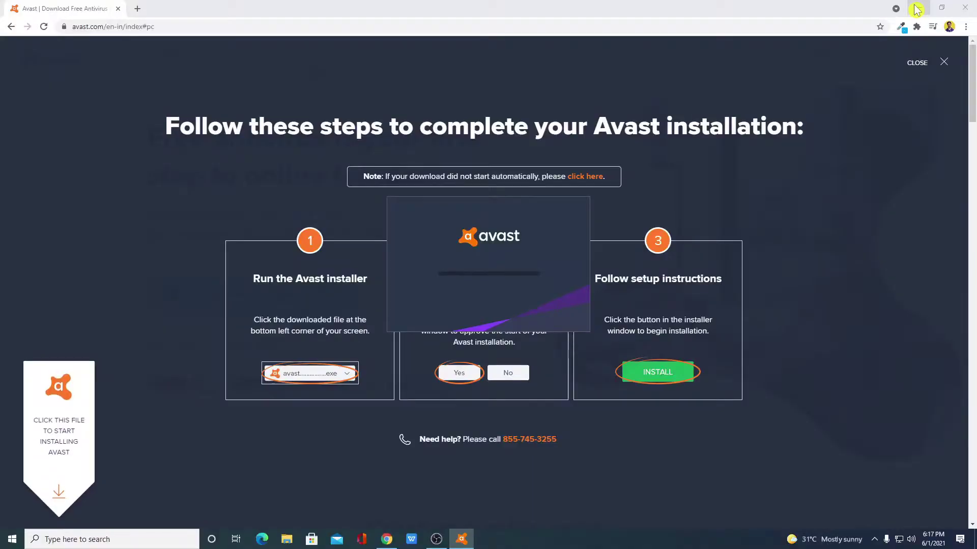
pyautogui.click(916, 10)
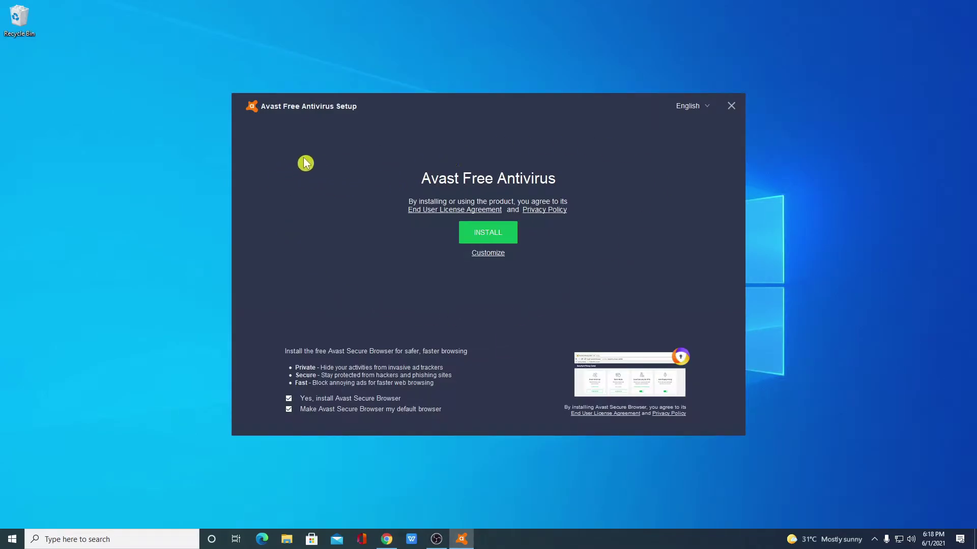
# Choose English from the installer's language list.
pyautogui.click(707, 111)
pyautogui.click(330, 273)
# Review the custom options and keep the default install folder.
pyautogui.click(496, 257)
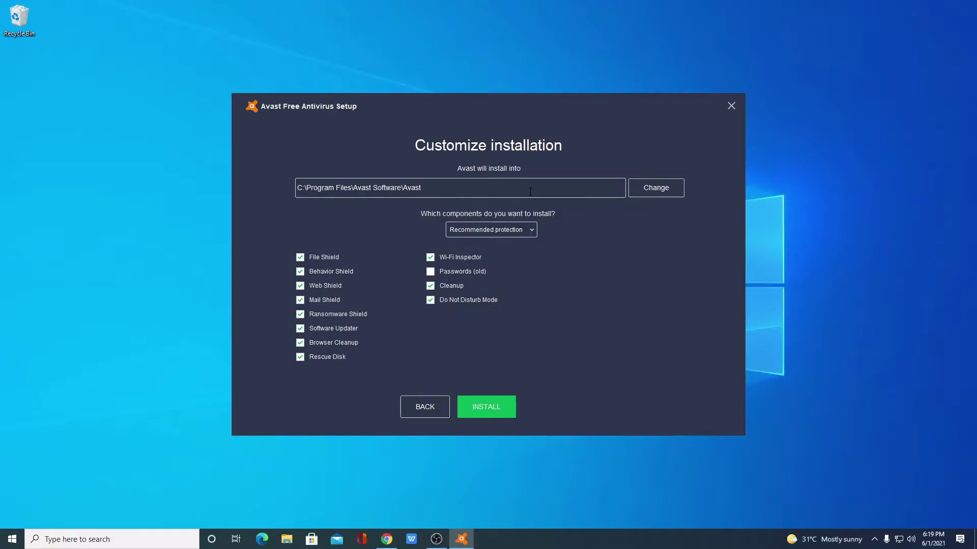
pyautogui.click(663, 195)
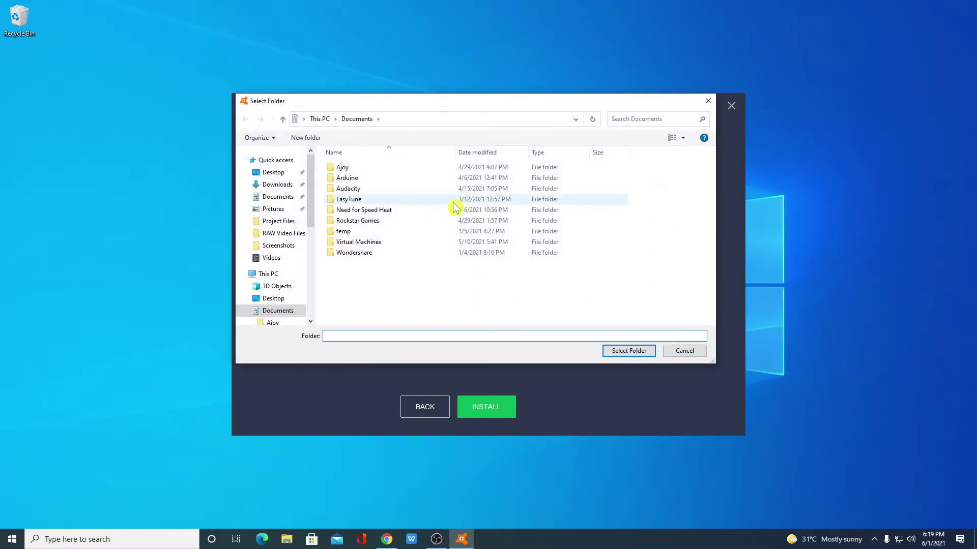
pyautogui.click(684, 350)
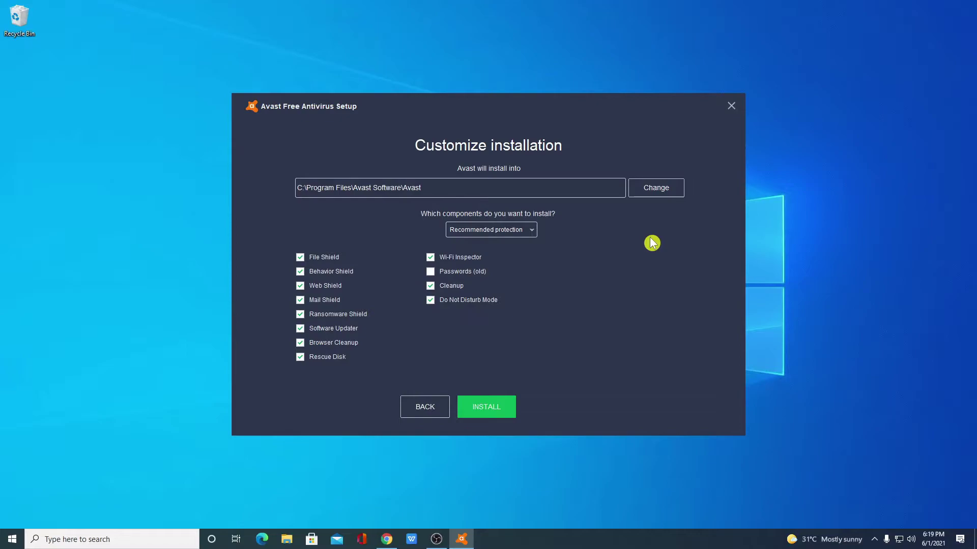
# Keep Recommended protection as the component set and start the installation.
pyautogui.click(532, 231)
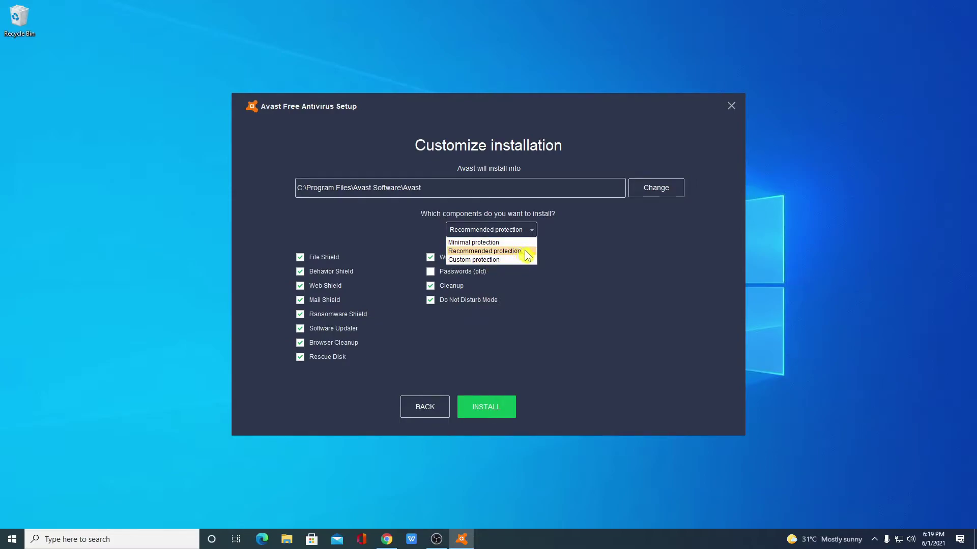
pyautogui.click(526, 255)
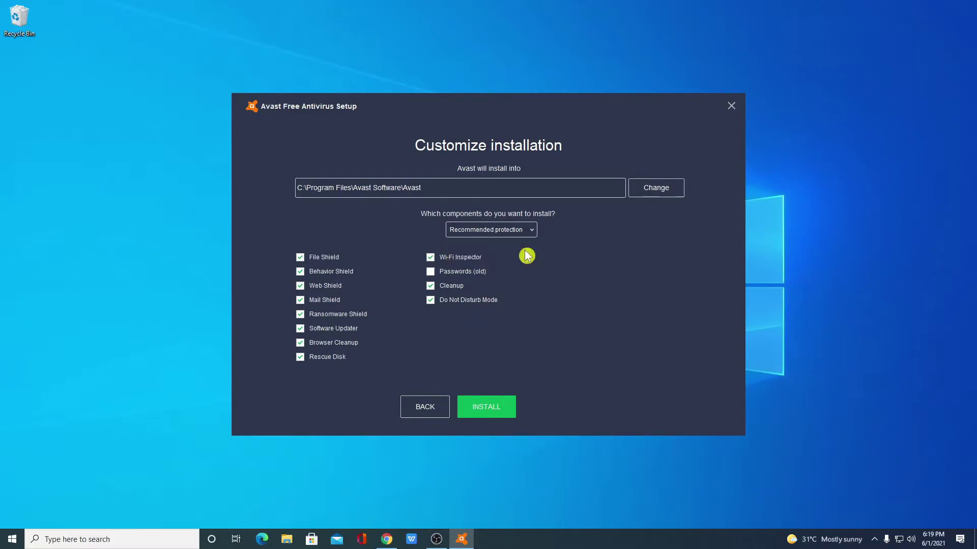
pyautogui.click(496, 409)
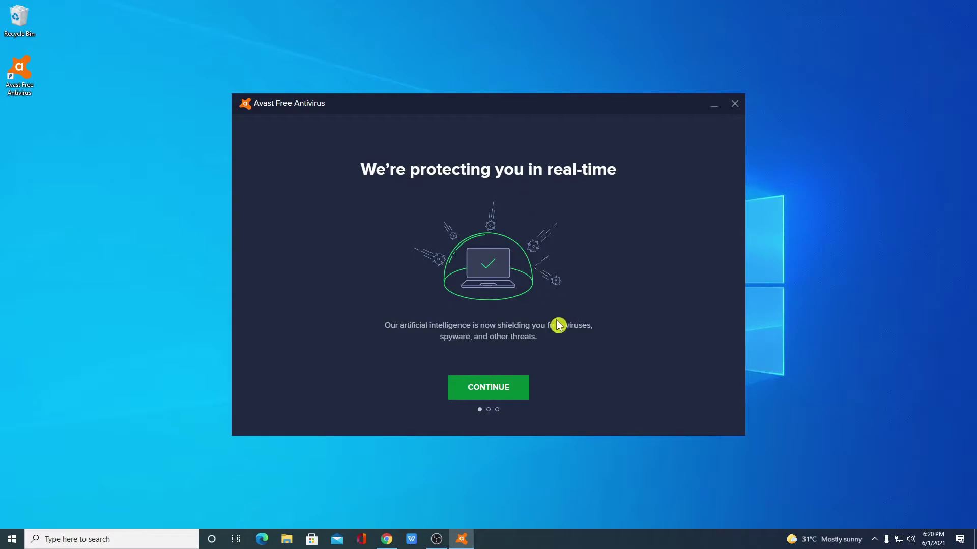
# Move past the welcome page, stay with the free version and start the first Smart Scan.
pyautogui.click(510, 392)
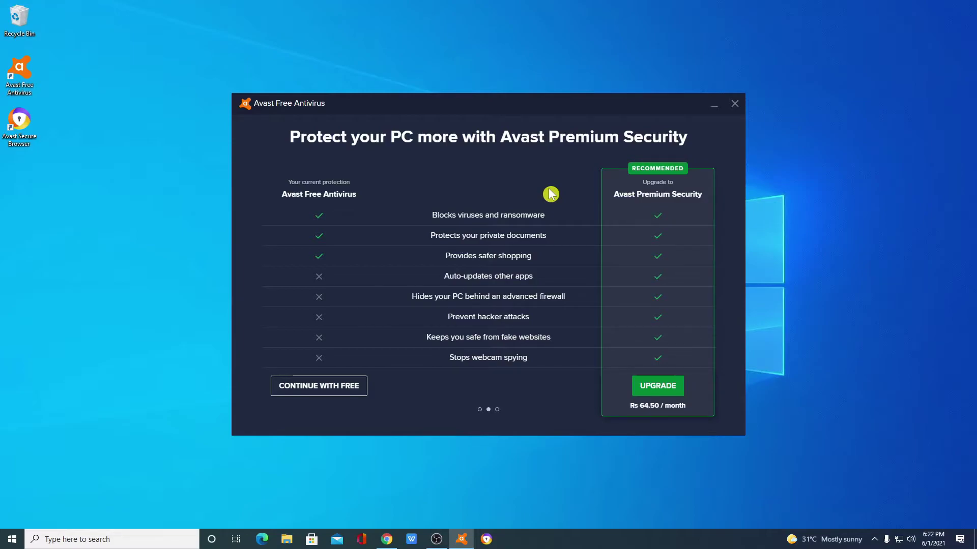
pyautogui.click(323, 390)
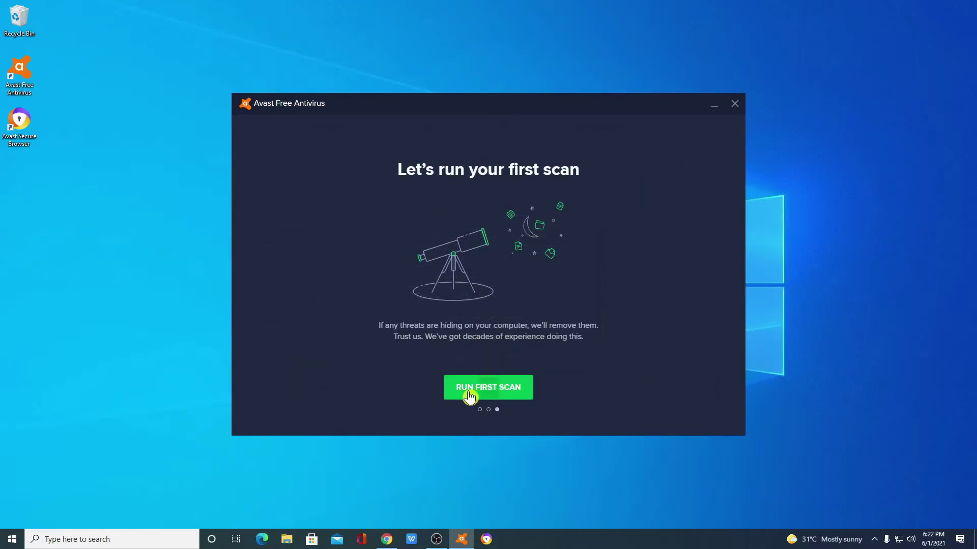
pyautogui.click(480, 393)
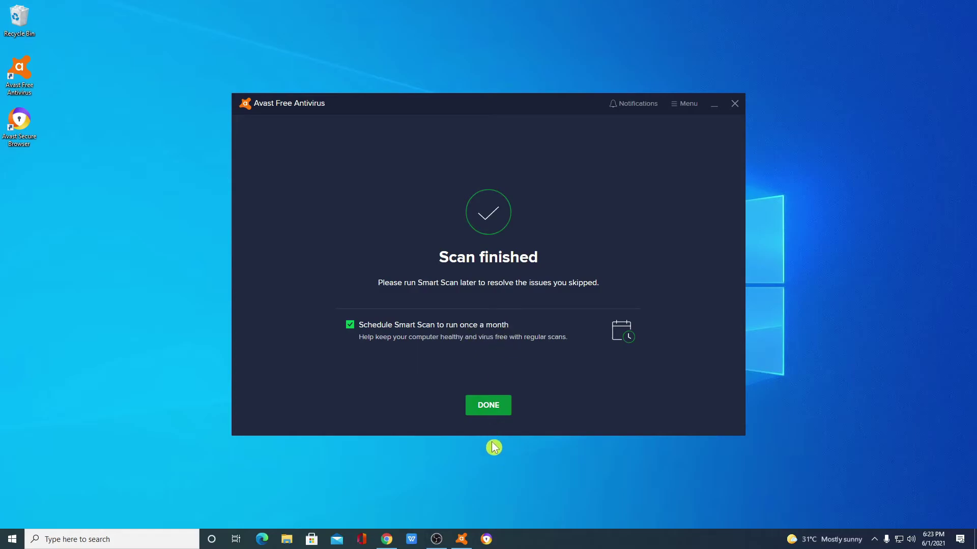
# Close the Scan finished results with DONE.
pyautogui.click(493, 409)
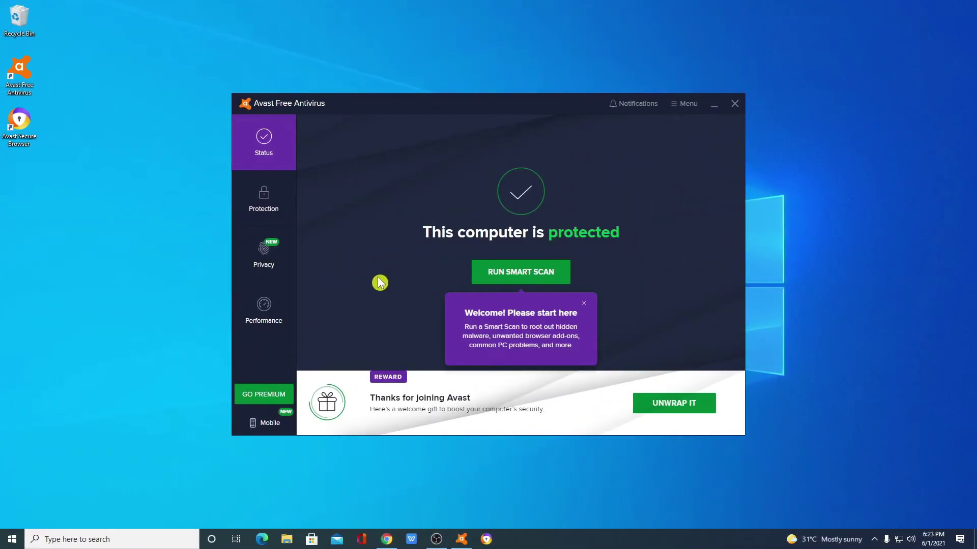
pyautogui.click(682, 103)
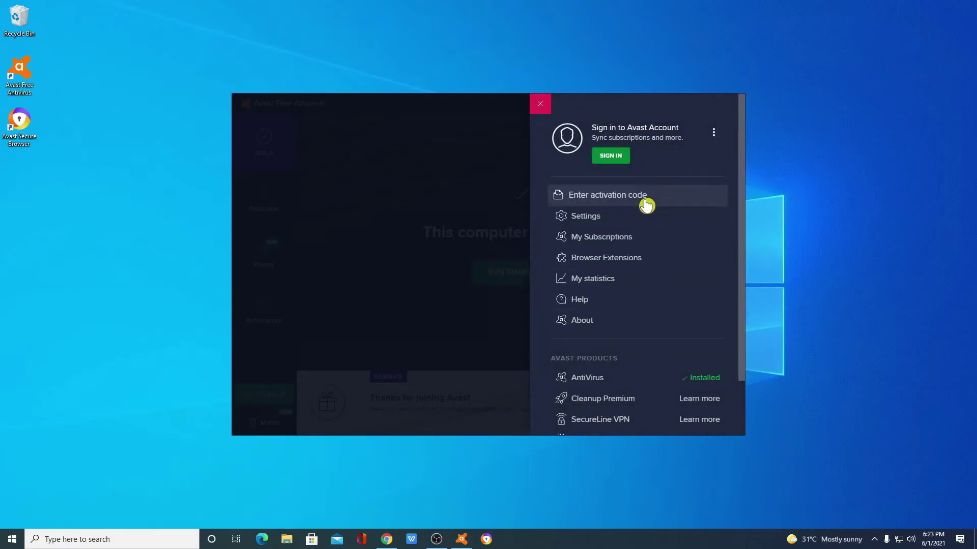
pyautogui.click(644, 222)
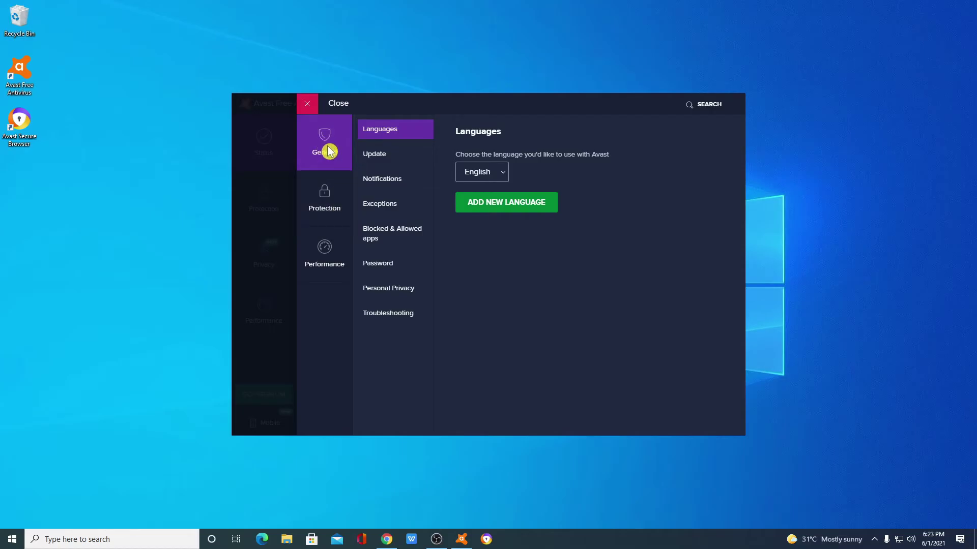
pyautogui.click(334, 203)
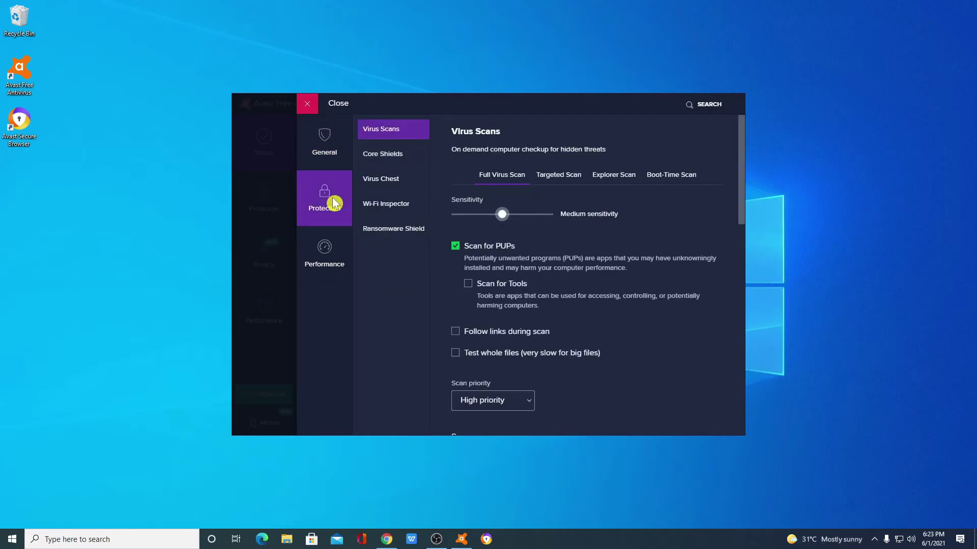
pyautogui.click(329, 264)
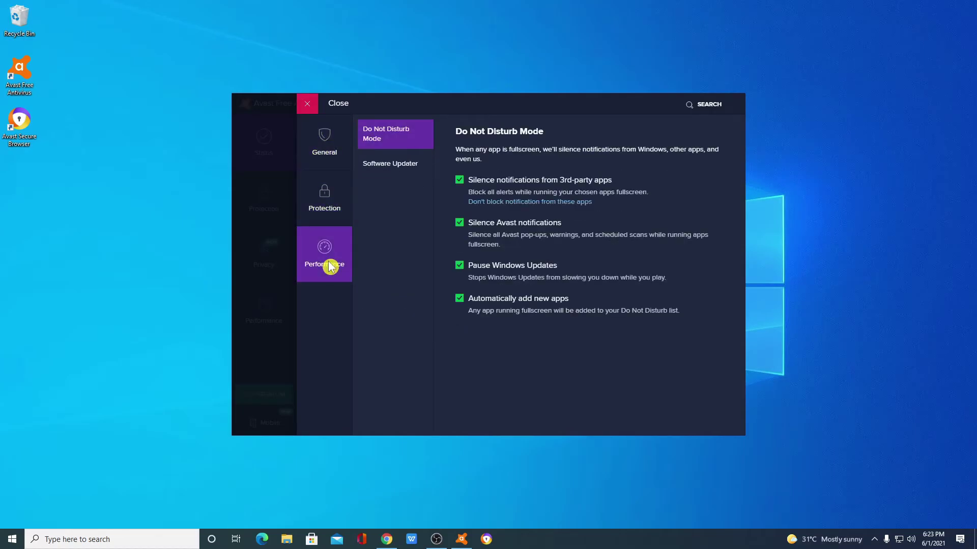
pyautogui.click(317, 102)
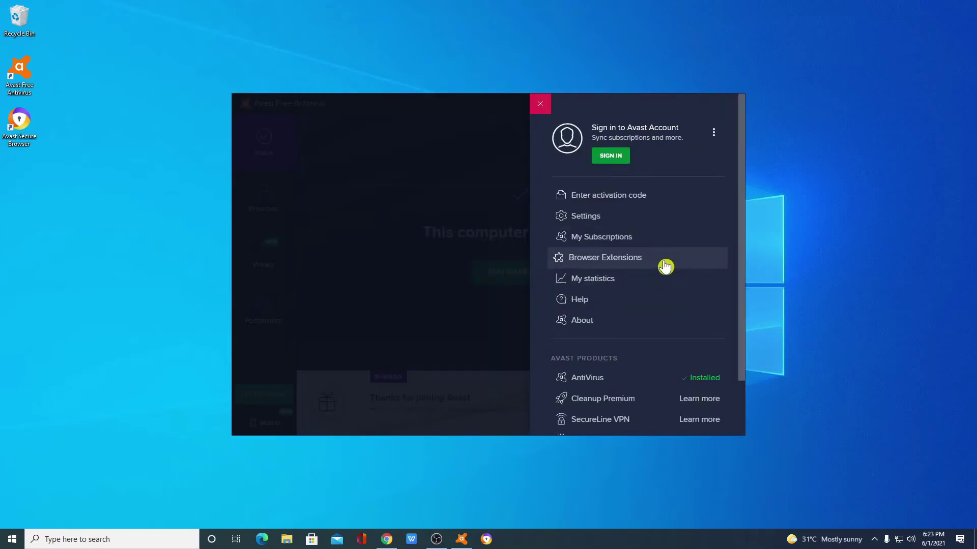
pyautogui.scroll(-1, 653, 262)
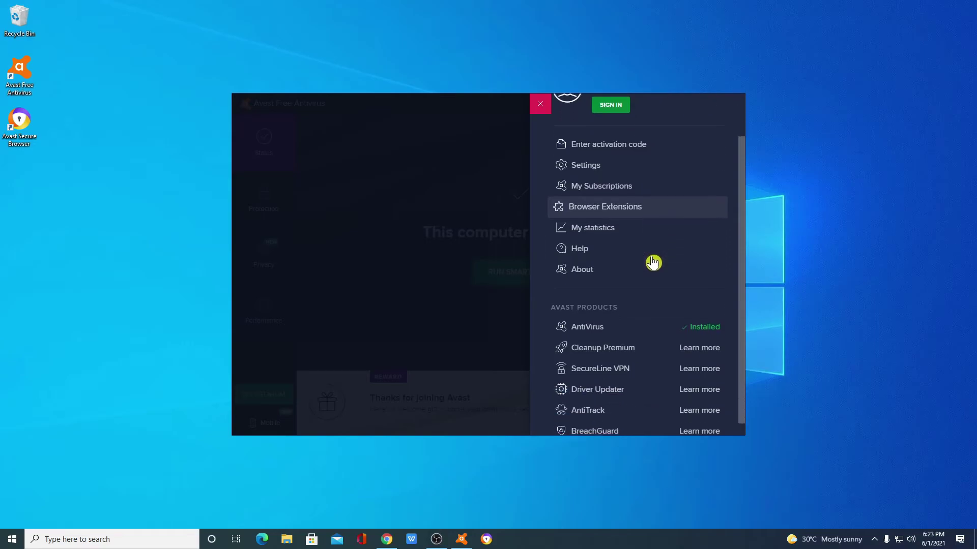
pyautogui.scroll(-1, 660, 313)
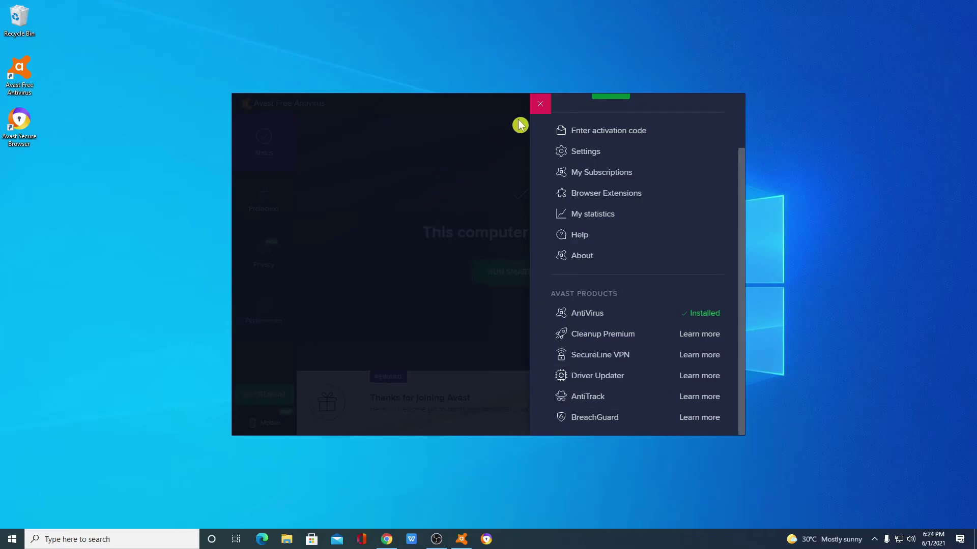
pyautogui.click(539, 105)
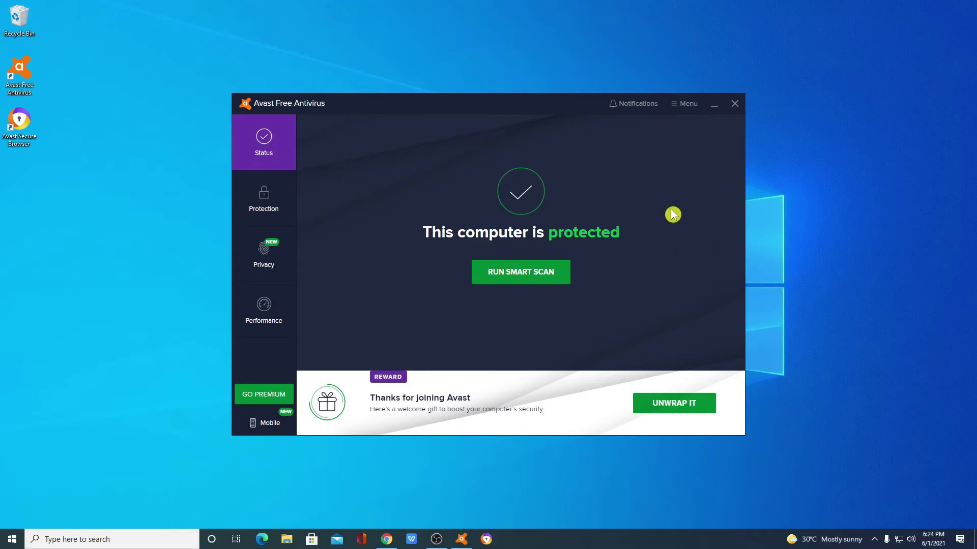
pyautogui.click(267, 200)
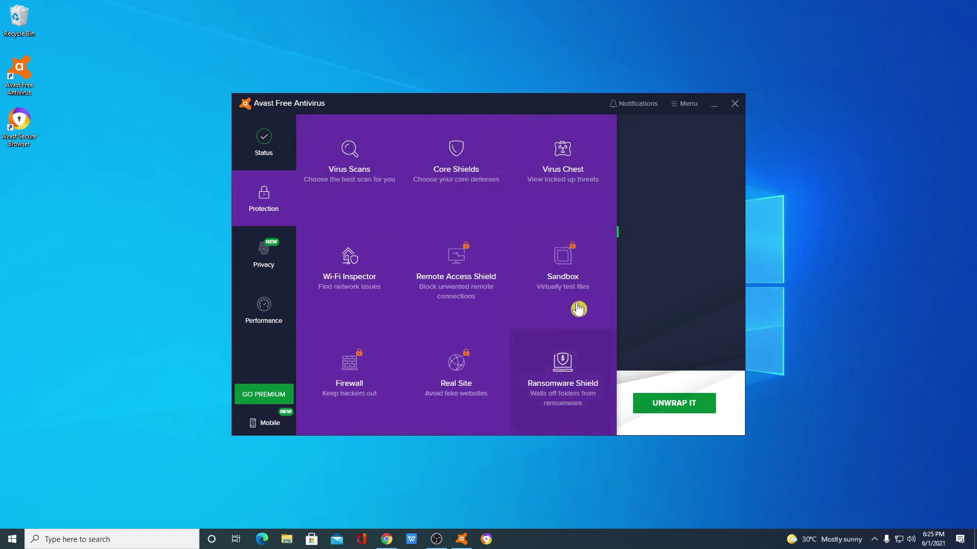
pyautogui.click(255, 265)
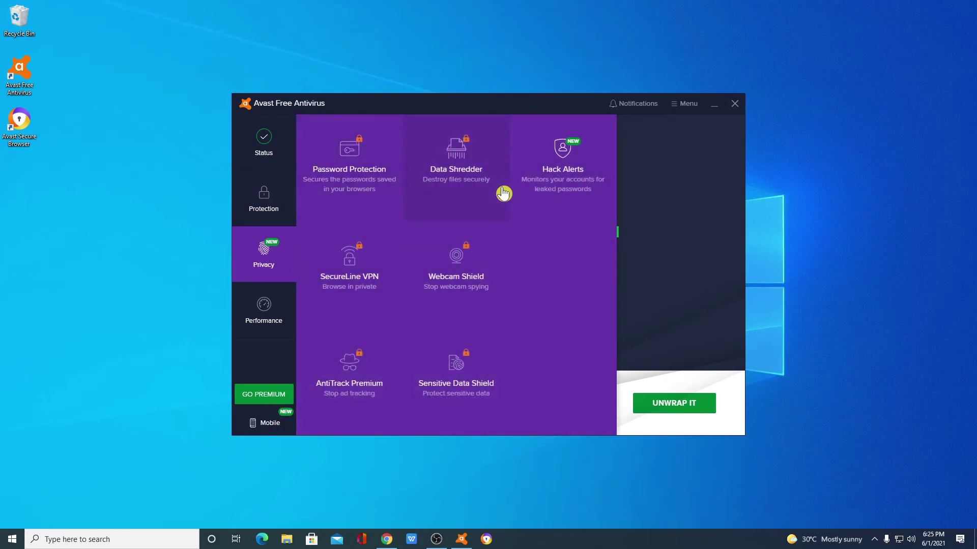
pyautogui.click(280, 320)
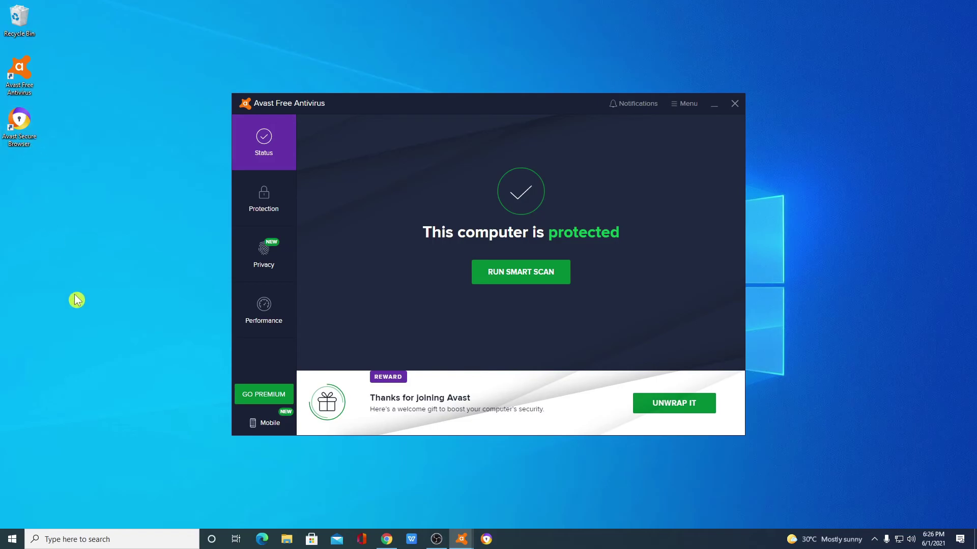
# Search the taskbar for 'avas' and launch Avast Secure Browser from the results.
pyautogui.click(154, 543)
pyautogui.write('a')
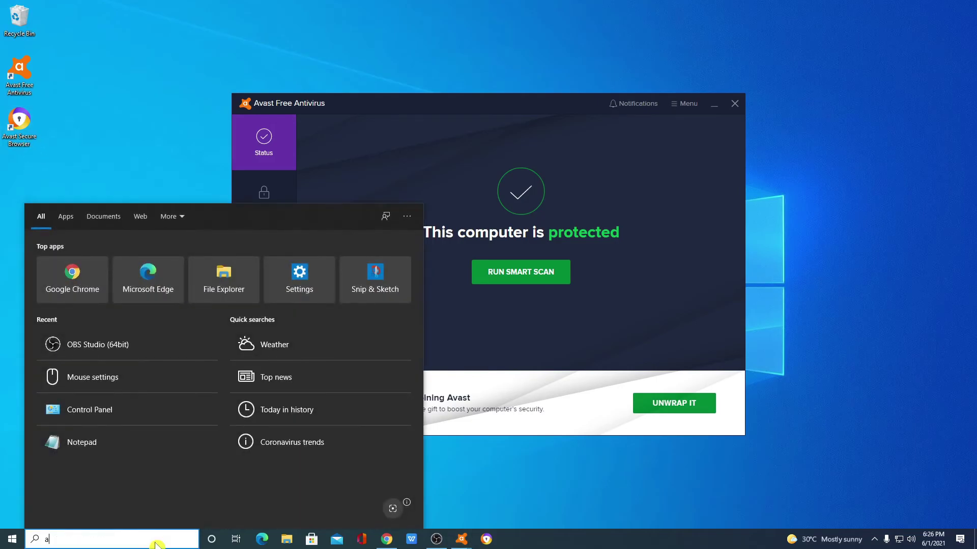
pyautogui.write('vas')
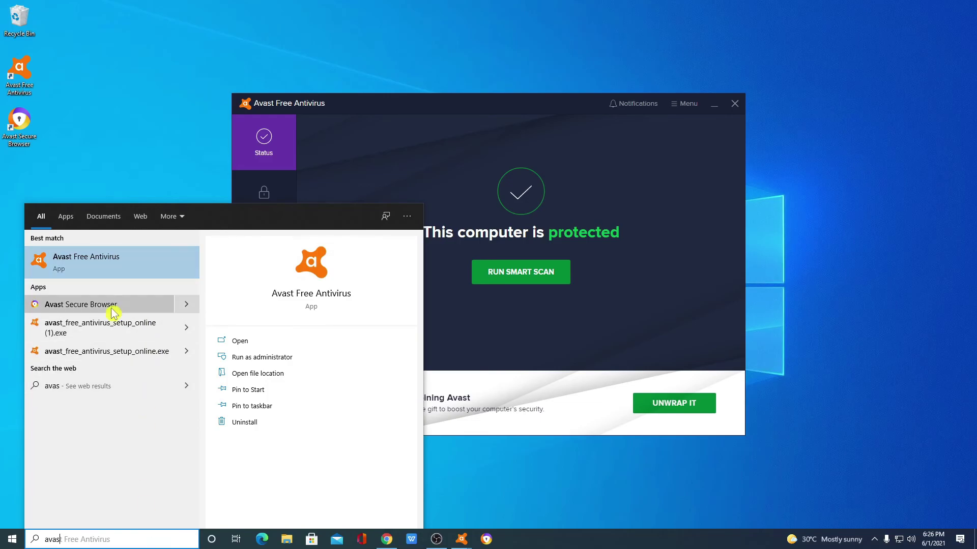
pyautogui.click(118, 308)
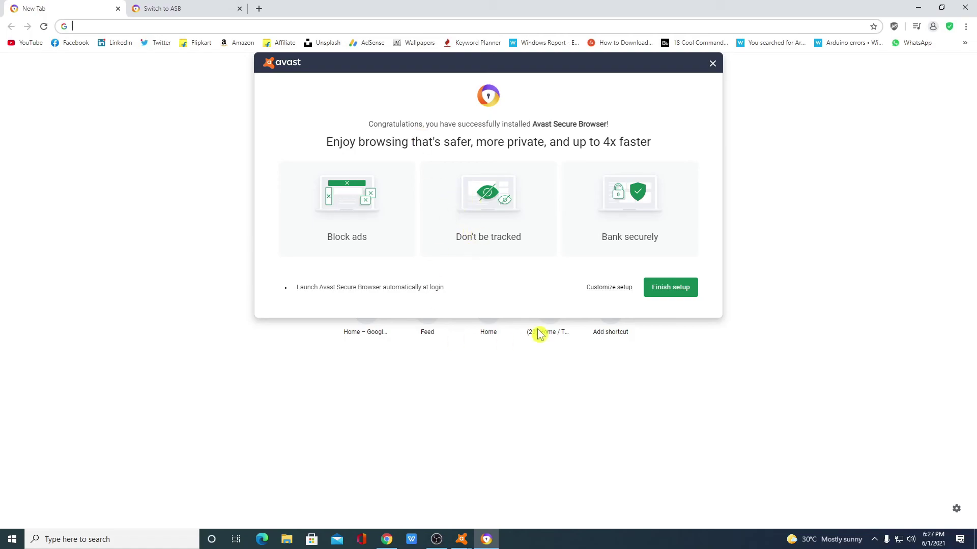
# Review the customize-setup options, keeping Launch automatically at login enabled.
pyautogui.click(612, 289)
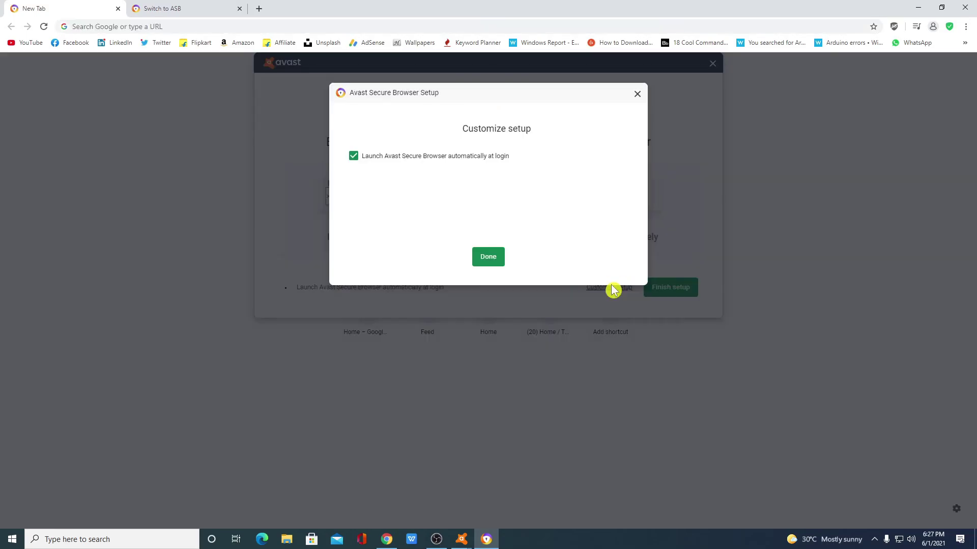
pyautogui.click(494, 260)
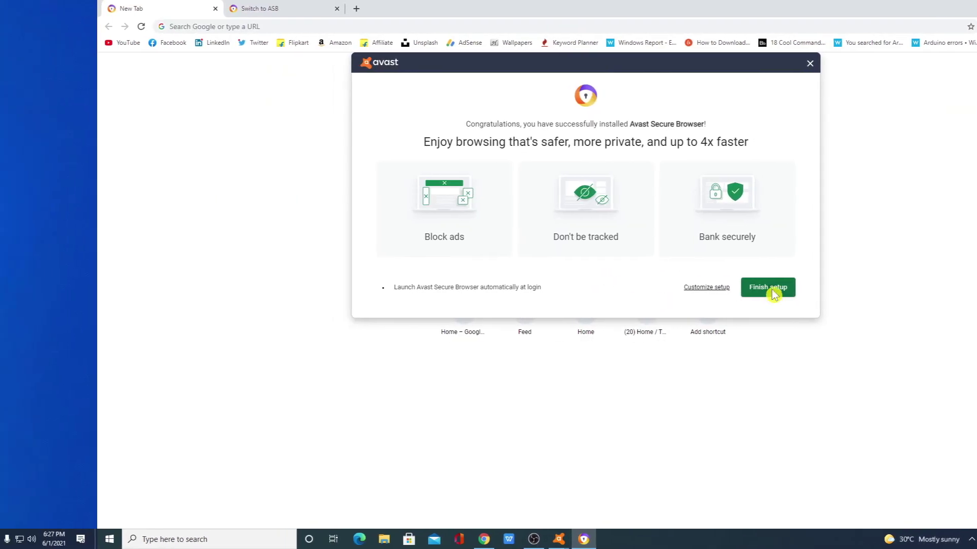